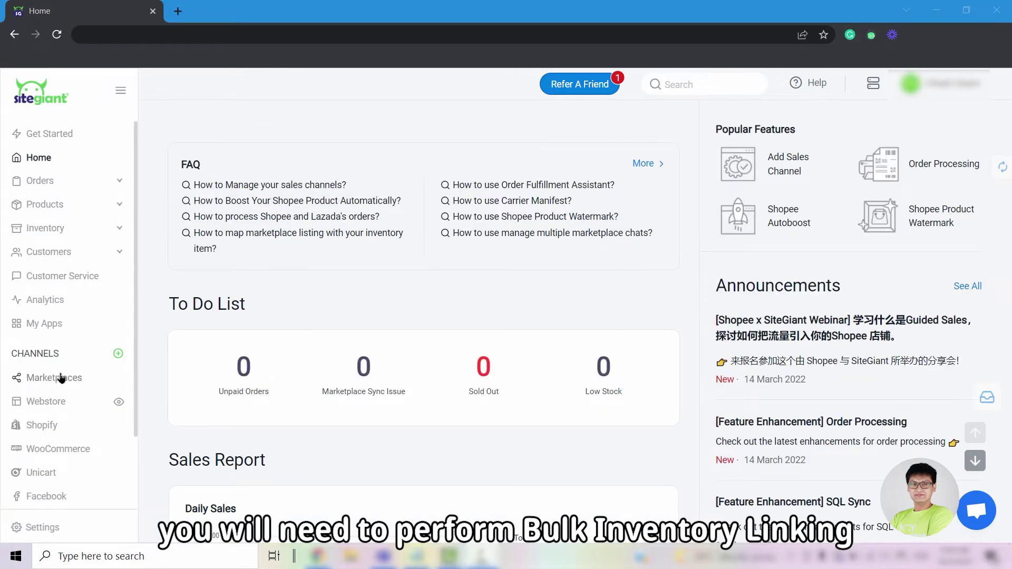
# Open the Lazada 1 - CUS sales channel settings from the store settings
pyautogui.click(59, 378)
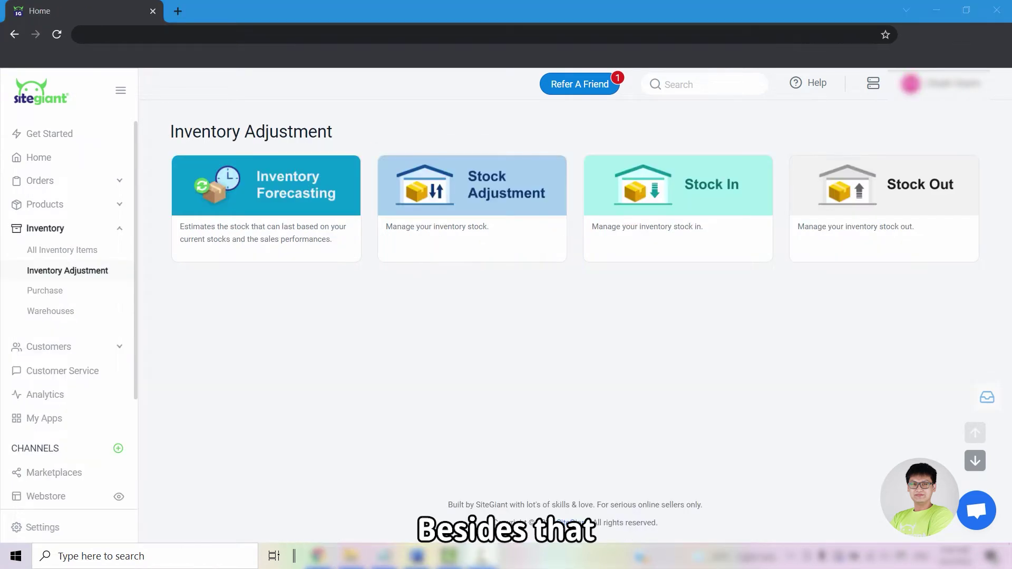
pyautogui.click(68, 530)
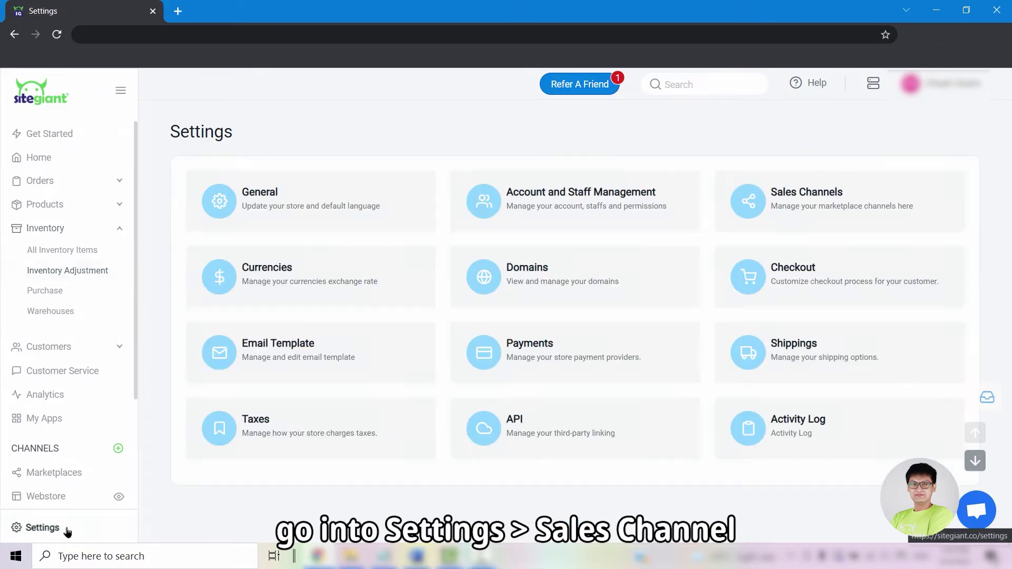
pyautogui.click(783, 203)
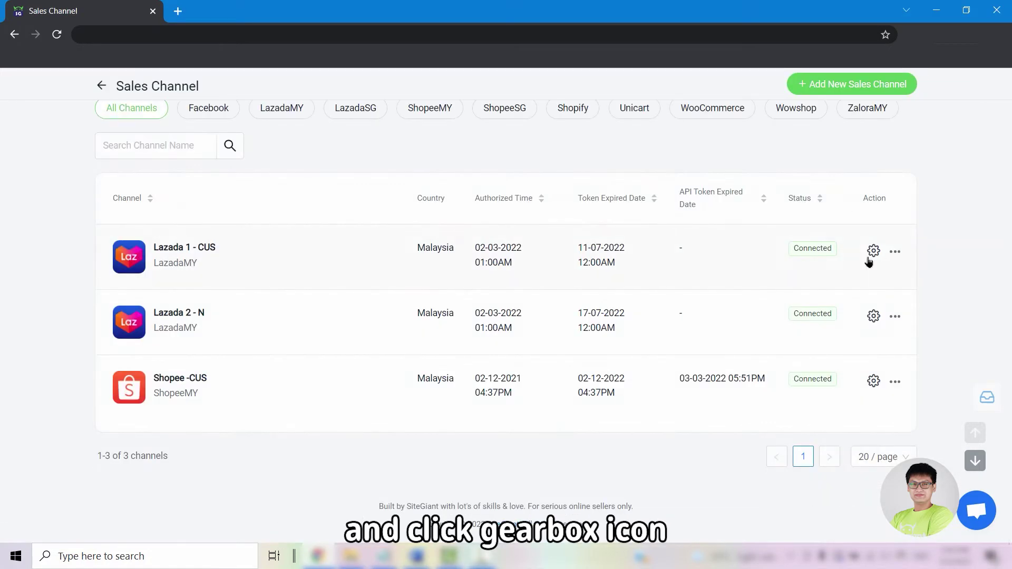
pyautogui.click(871, 254)
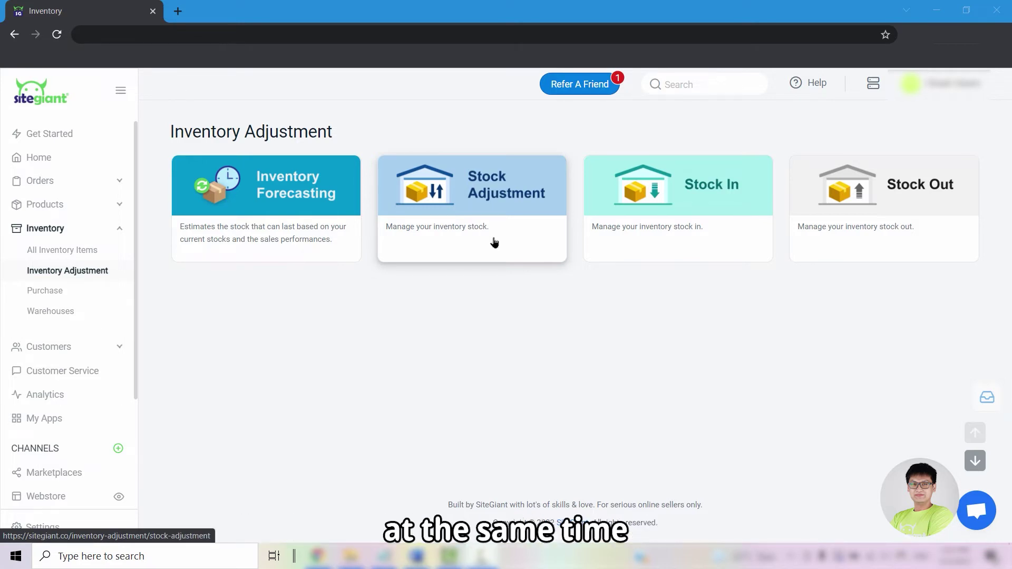
# Start a new stock adjustment for the Default warehouse with reason Stock Adjustment
pyautogui.click(508, 244)
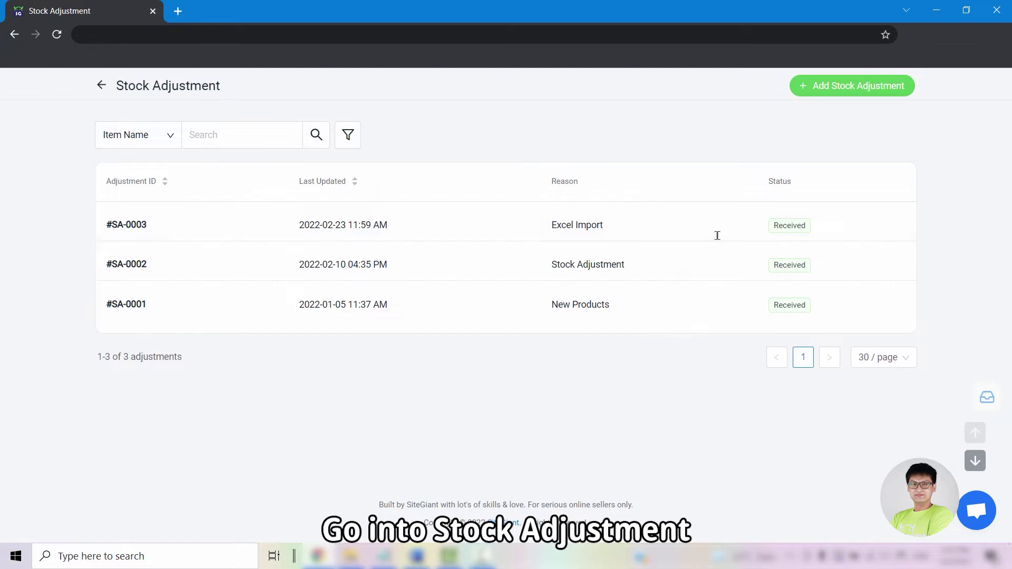
pyautogui.click(854, 89)
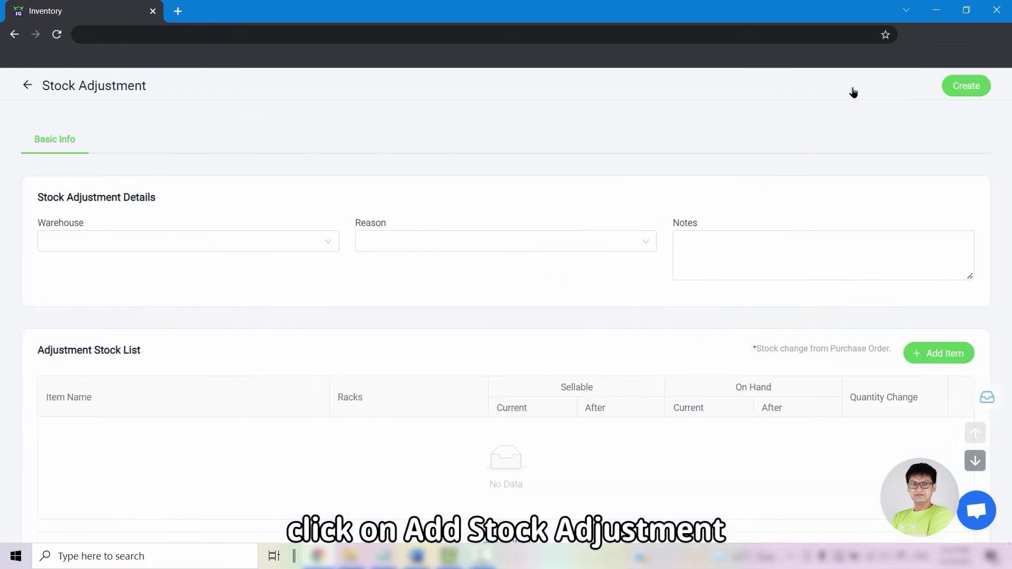
pyautogui.click(195, 241)
pyautogui.click(195, 274)
pyautogui.click(465, 244)
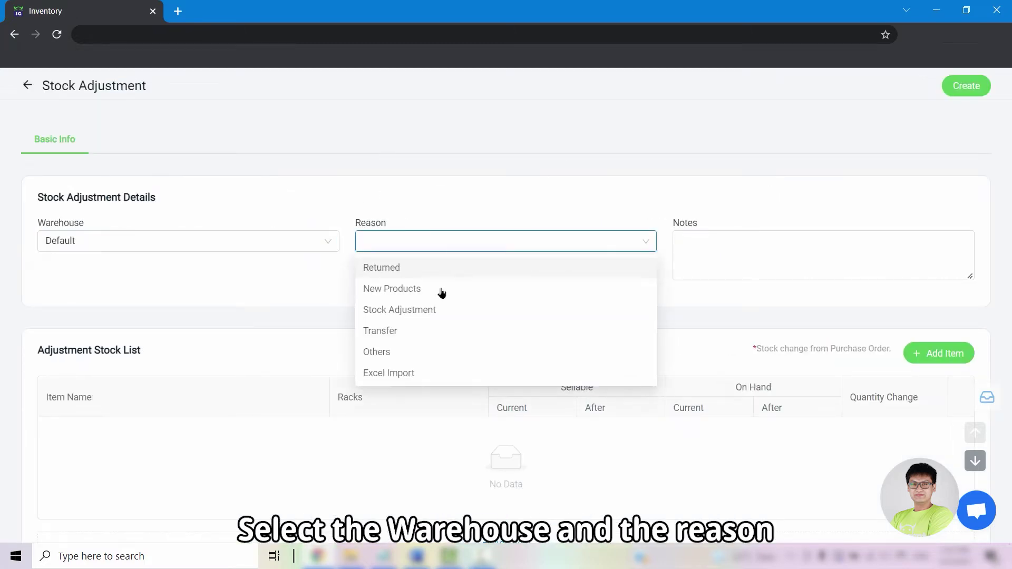
pyautogui.click(438, 310)
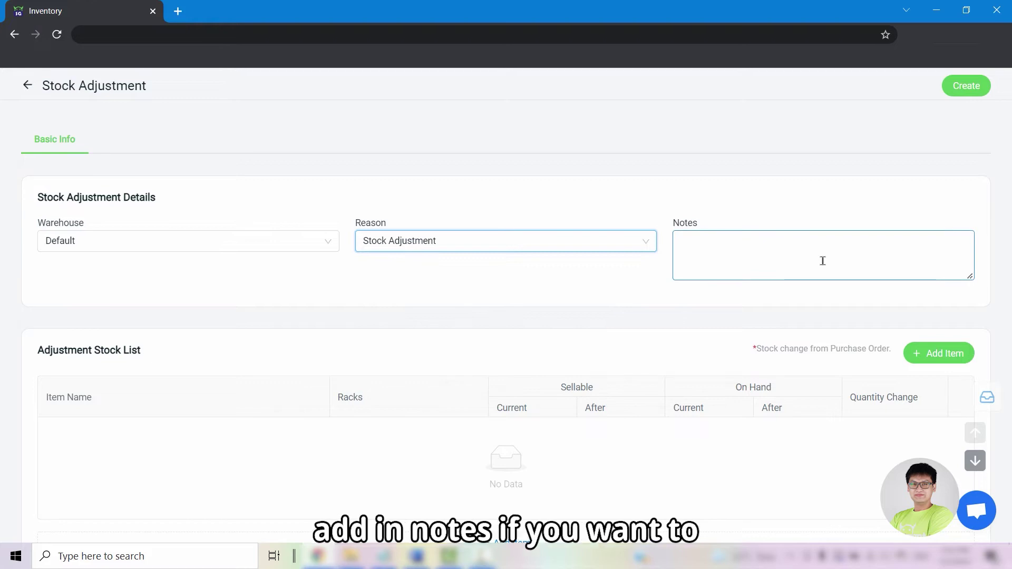
# Add all three 'oversized' Unisex Oversized T-Shirt variants to the adjustment
pyautogui.click(954, 361)
pyautogui.click(420, 196)
pyautogui.click(361, 239)
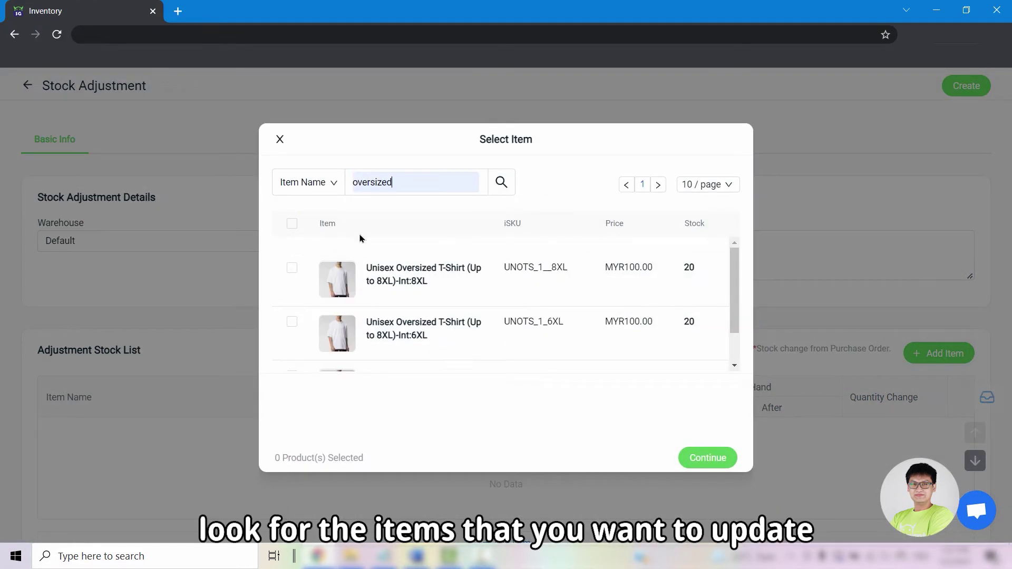
pyautogui.click(291, 223)
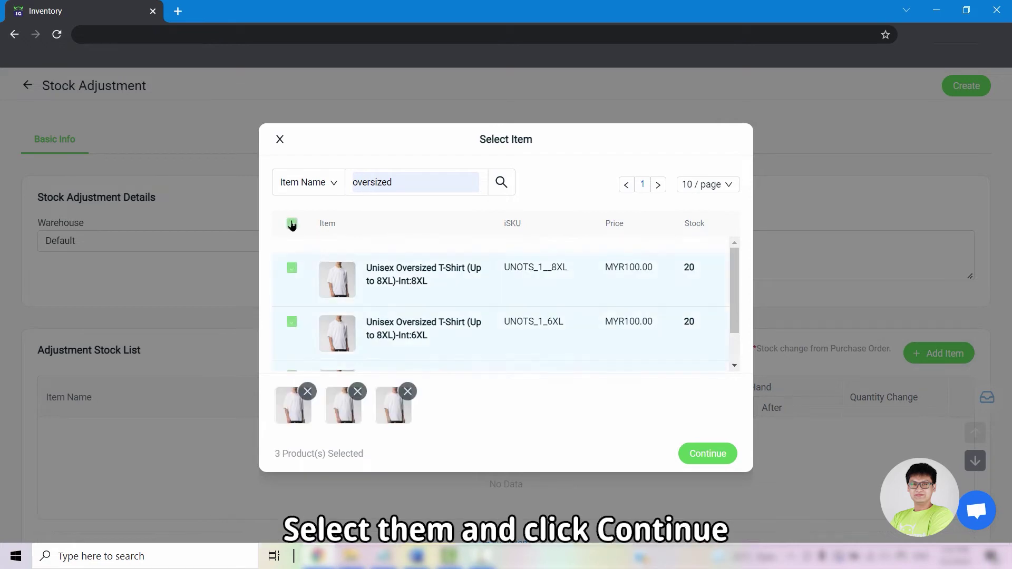
pyautogui.click(715, 457)
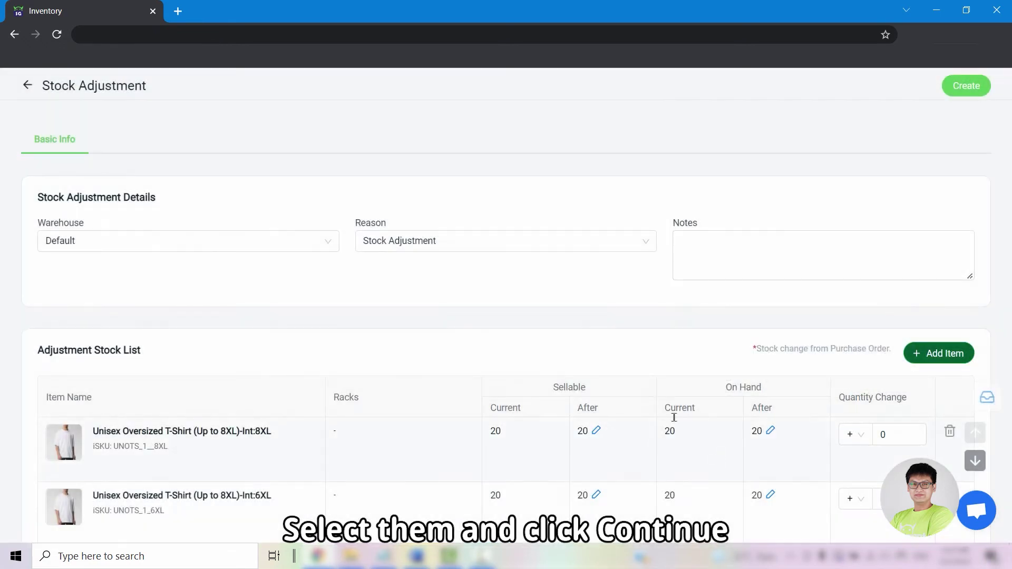
pyautogui.scroll(-3, 563, 239)
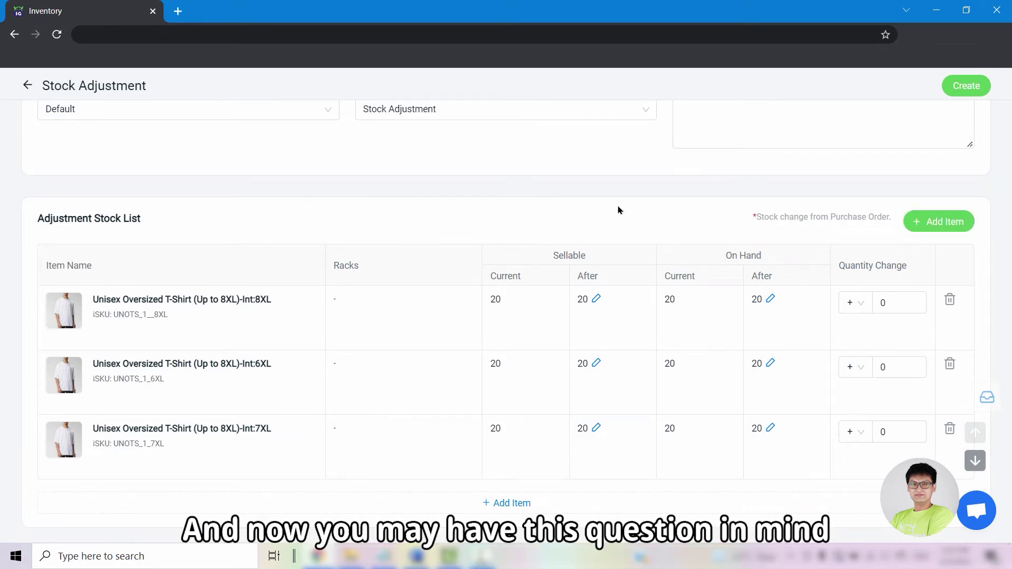
pyautogui.doubleClick(572, 255)
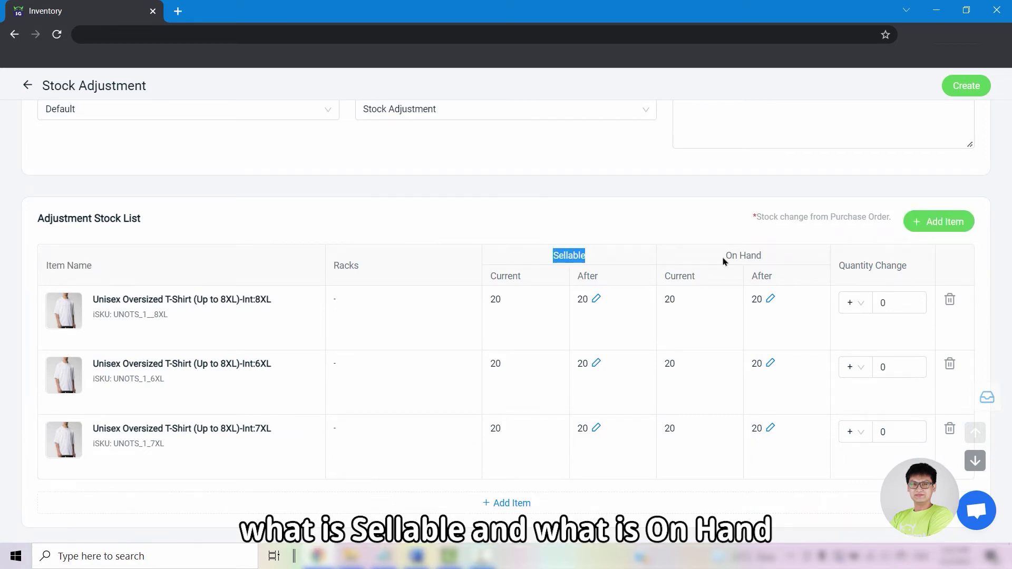
pyautogui.moveTo(766, 252); pyautogui.dragTo(710, 263)
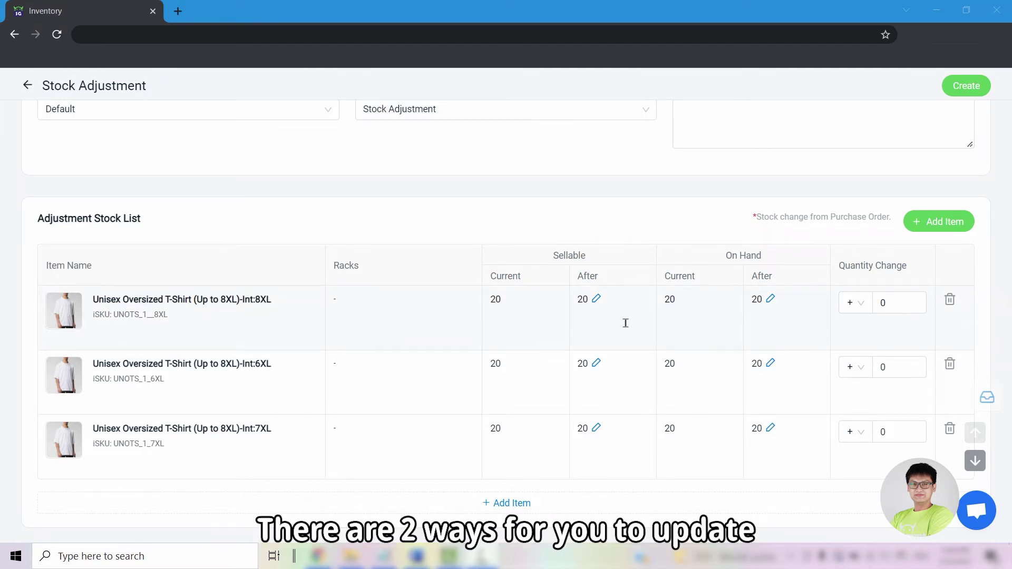
# Change the 8XL shirt's sellable stock after adjustment from 20 to 53
pyautogui.click(597, 299)
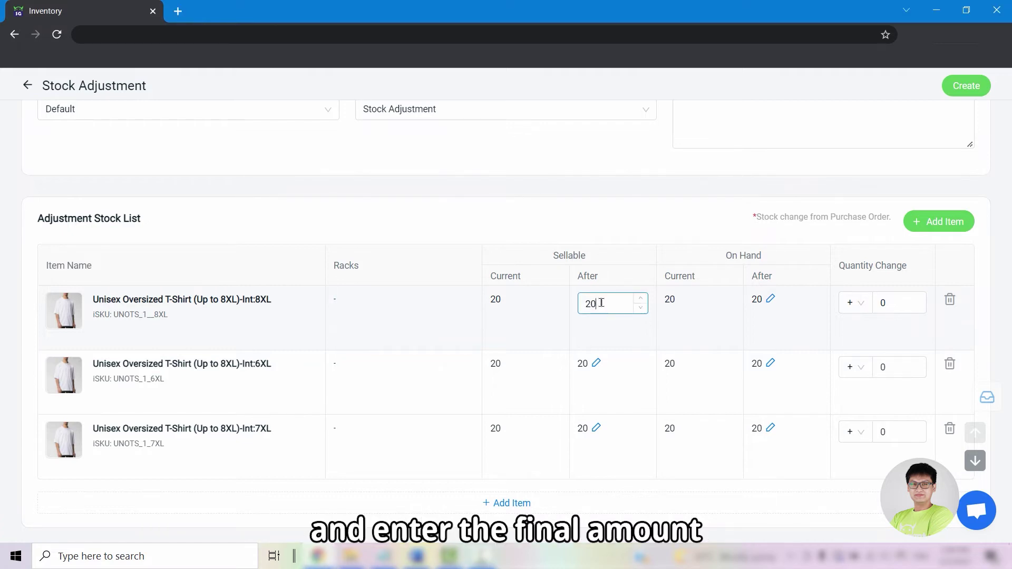
pyautogui.moveTo(601, 303); pyautogui.dragTo(568, 303)
pyautogui.write('53')
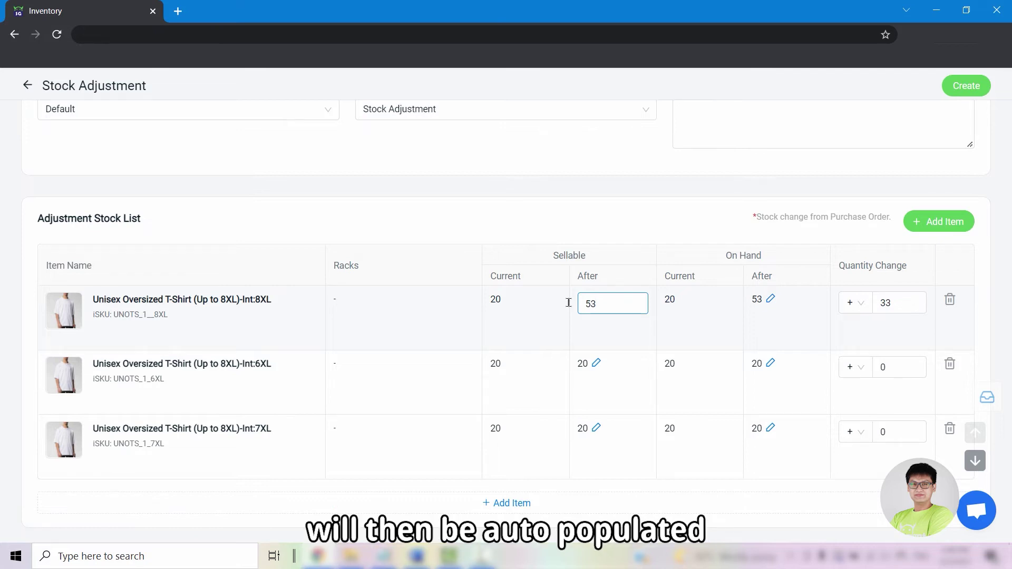
pyautogui.click(876, 370)
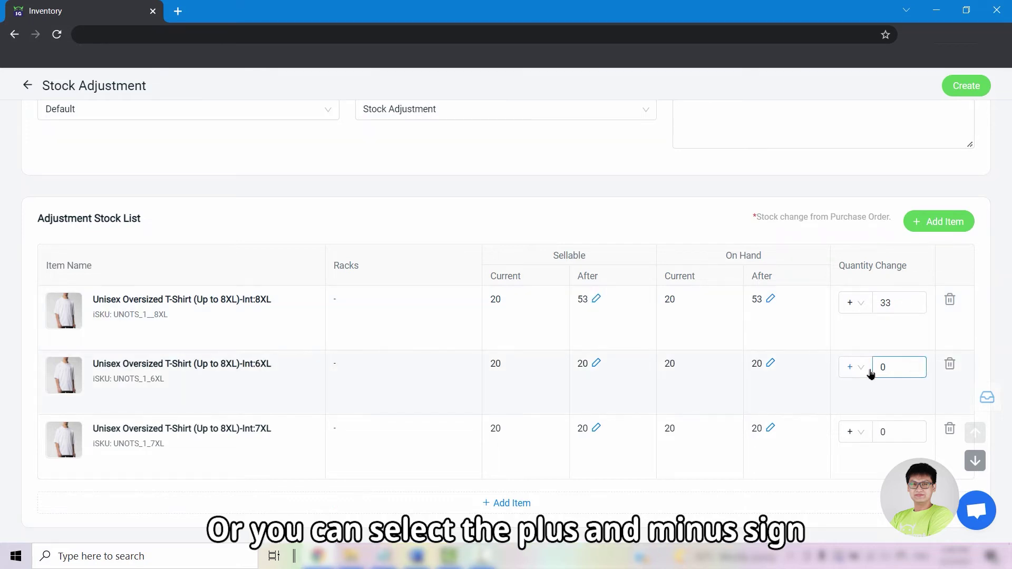
# Reduce the 6XL shirt's quantity by 15 and save the stock adjustment
pyautogui.click(860, 375)
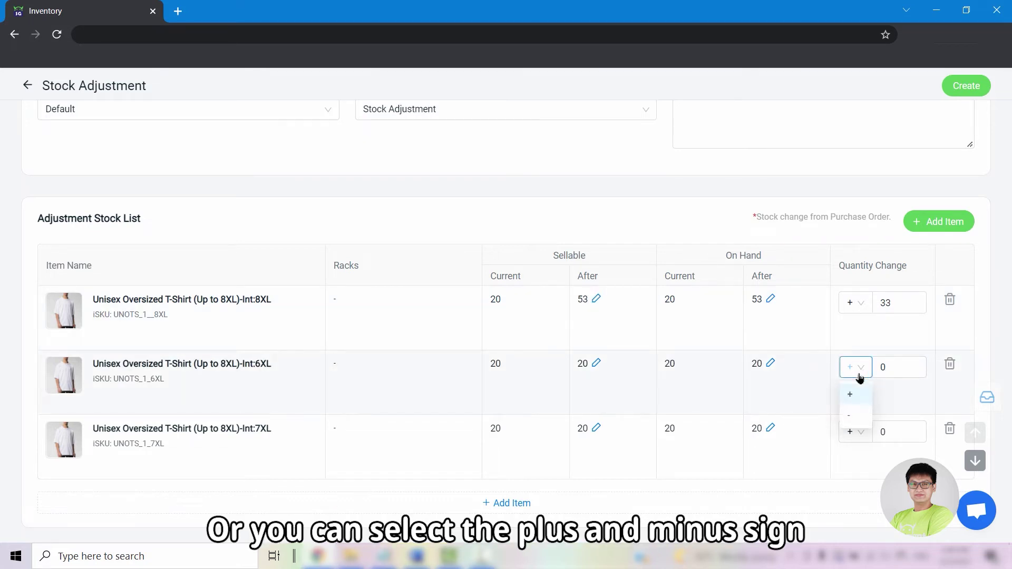
pyautogui.click(857, 417)
pyautogui.write('15')
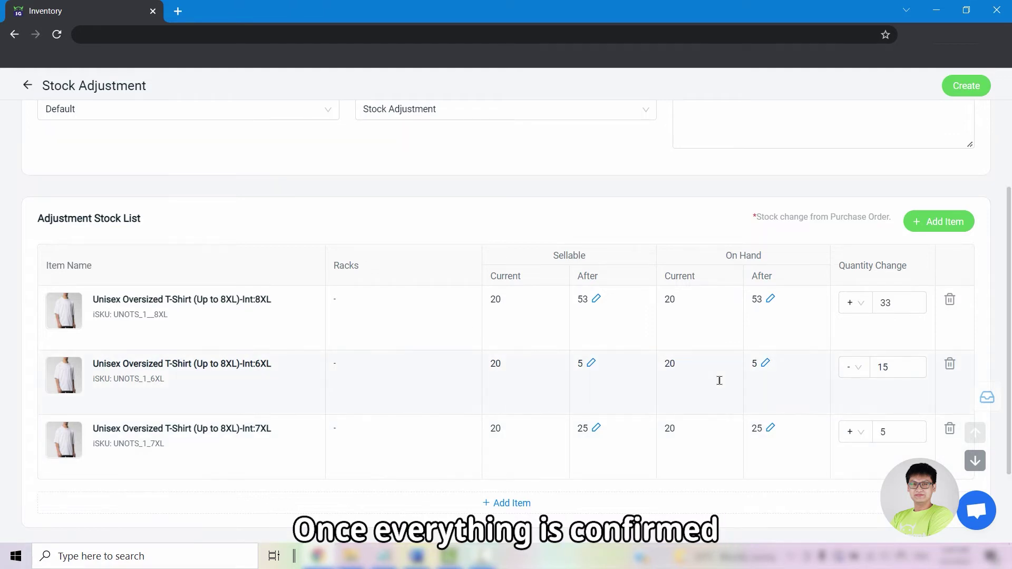
pyautogui.click(961, 90)
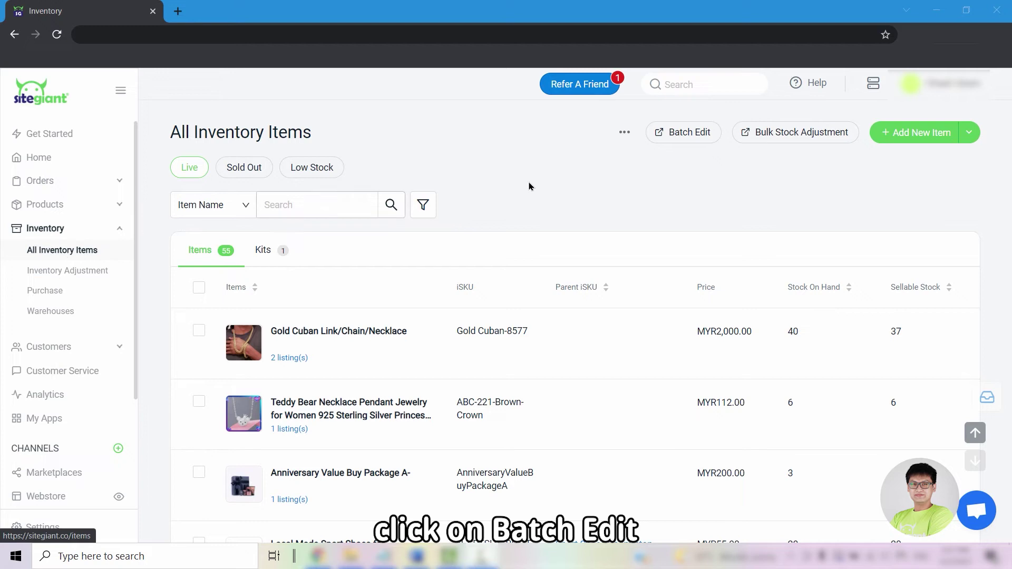
# Generate an all-warehouse Inventory batch edit file and download the latest export
pyautogui.click(676, 136)
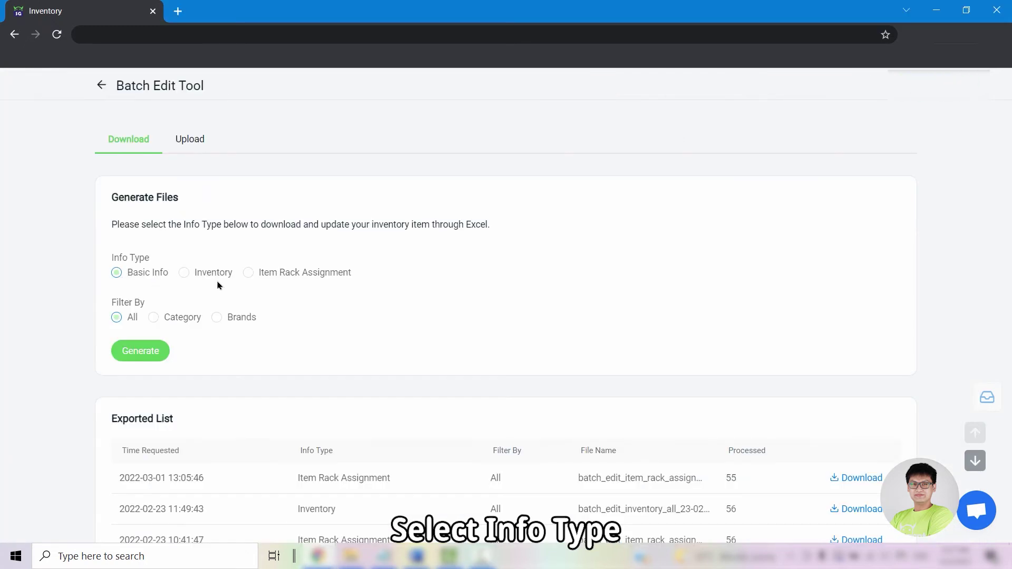
pyautogui.click(203, 278)
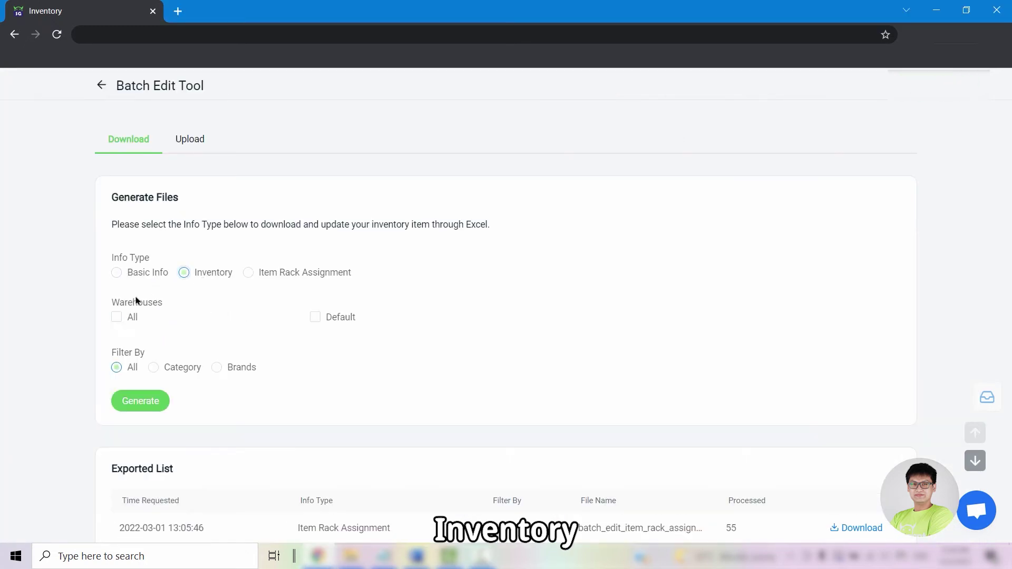
pyautogui.click(118, 317)
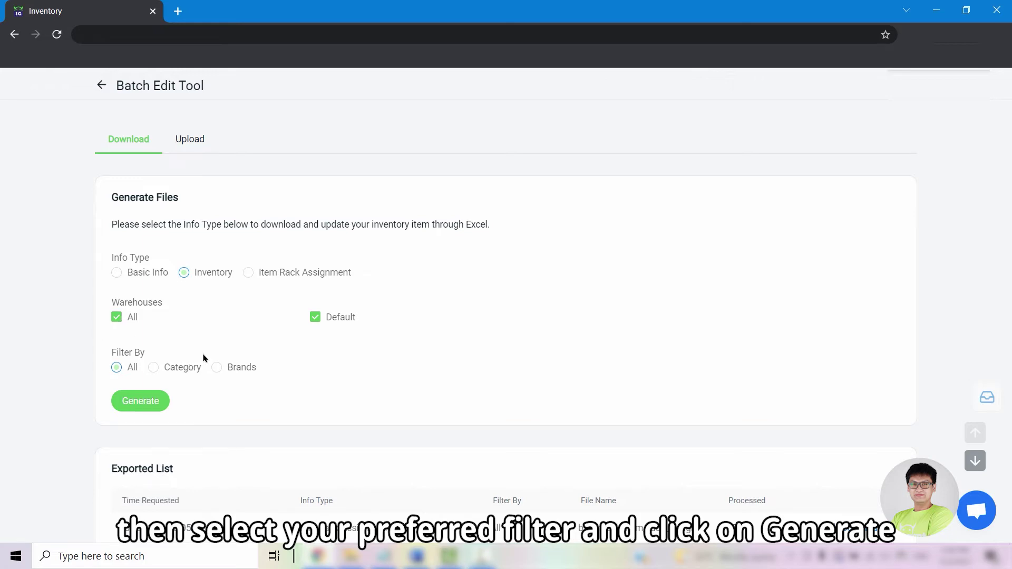
pyautogui.click(161, 401)
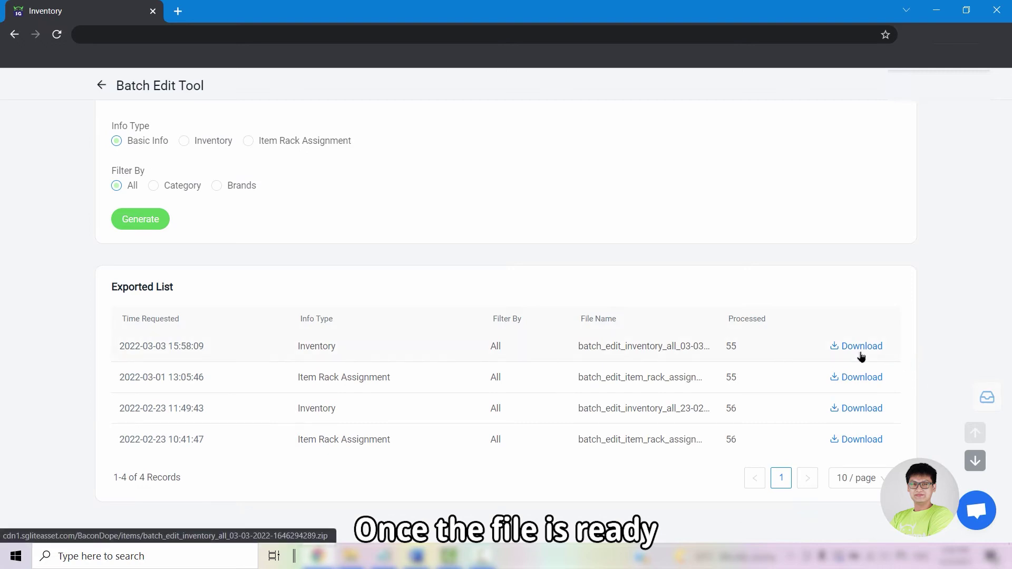
pyautogui.click(861, 353)
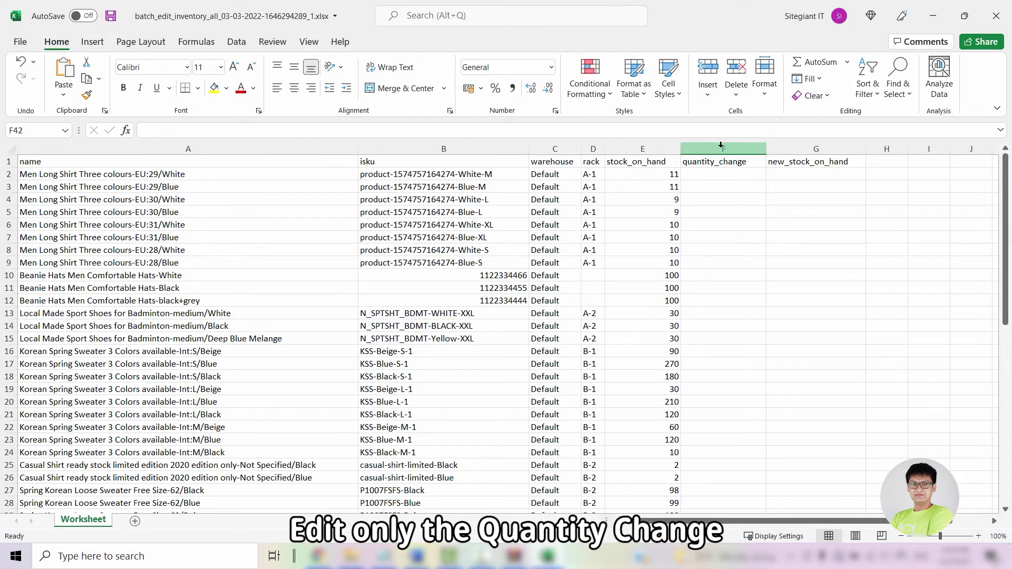
# Enter quantity_change 5 in F3 for EU:29/Blue and -5 in F4 for EU:30/White
pyautogui.click(721, 146)
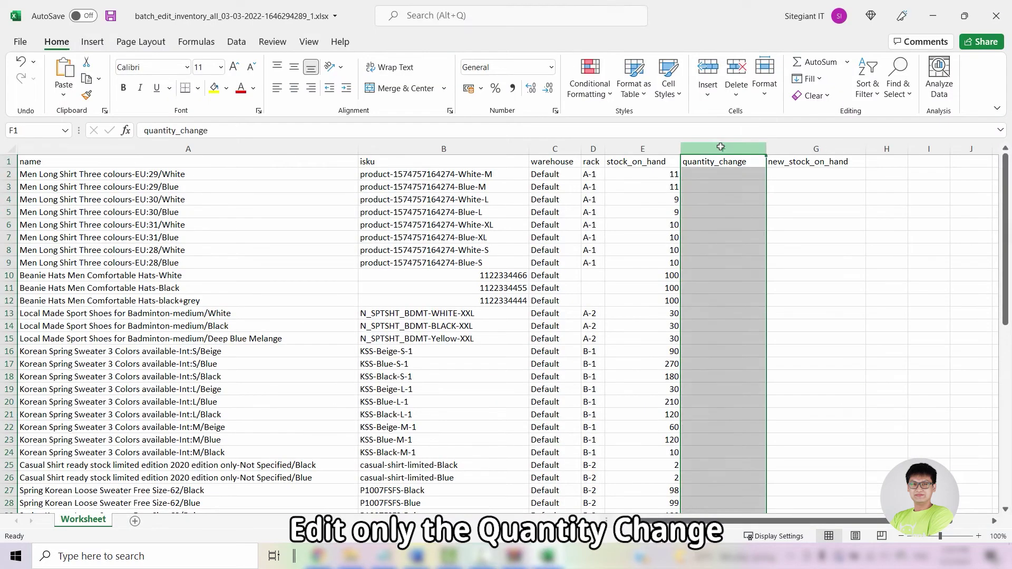
pyautogui.click(814, 149)
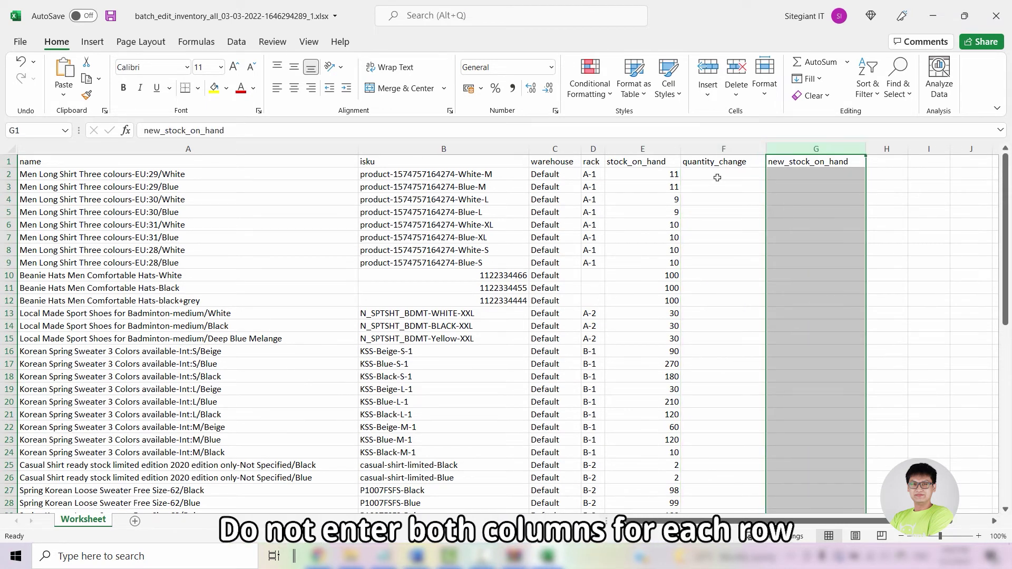
pyautogui.moveTo(720, 177); pyautogui.dragTo(796, 175)
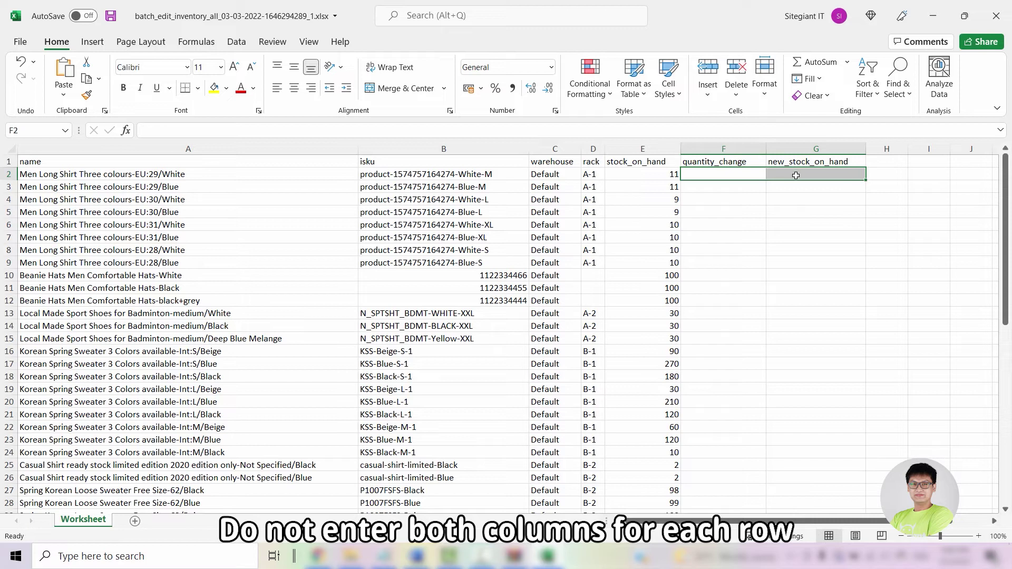
pyautogui.click(745, 185)
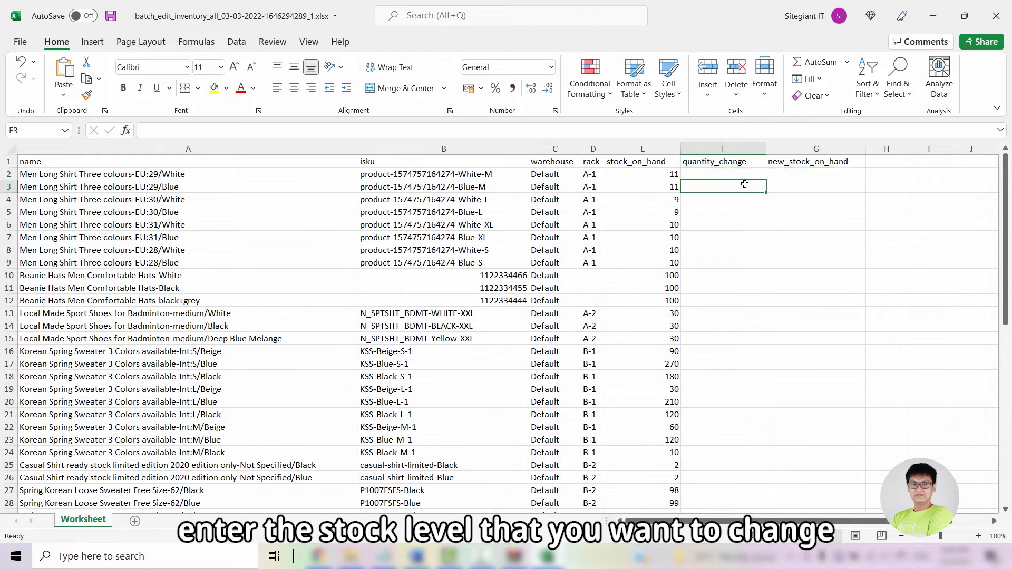
pyautogui.write('5')
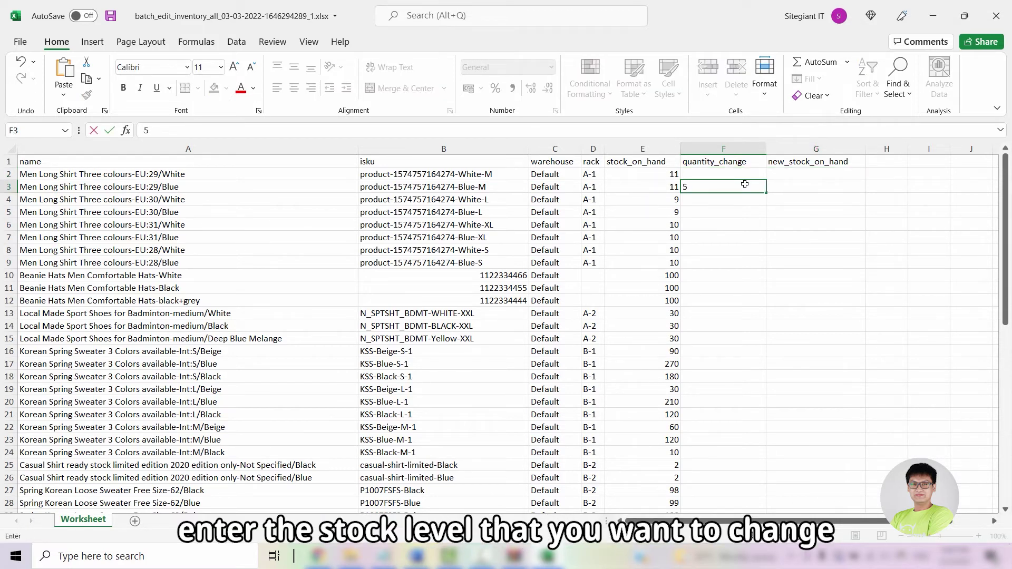
pyautogui.click(732, 198)
pyautogui.write('-5')
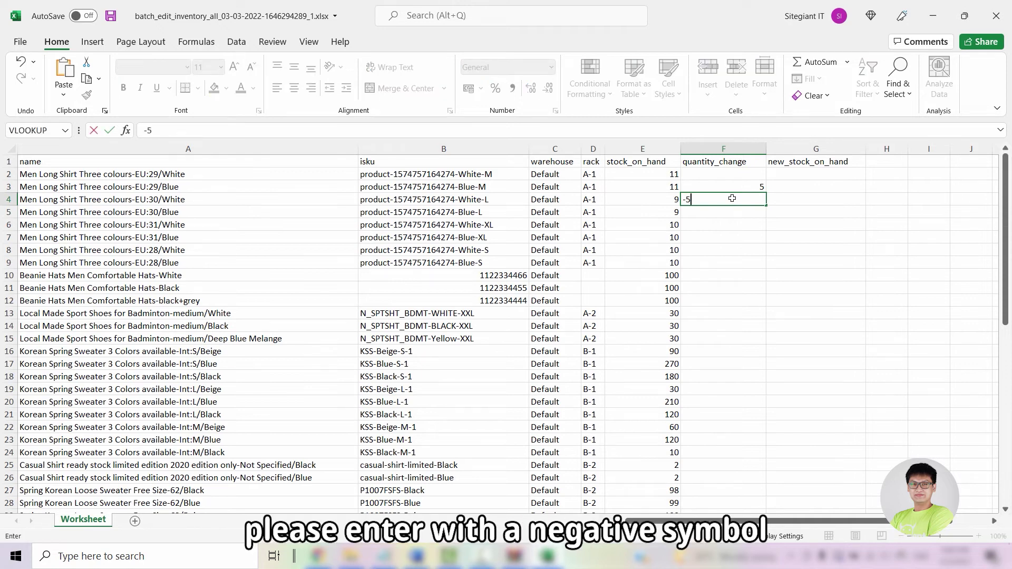
pyautogui.click(816, 213)
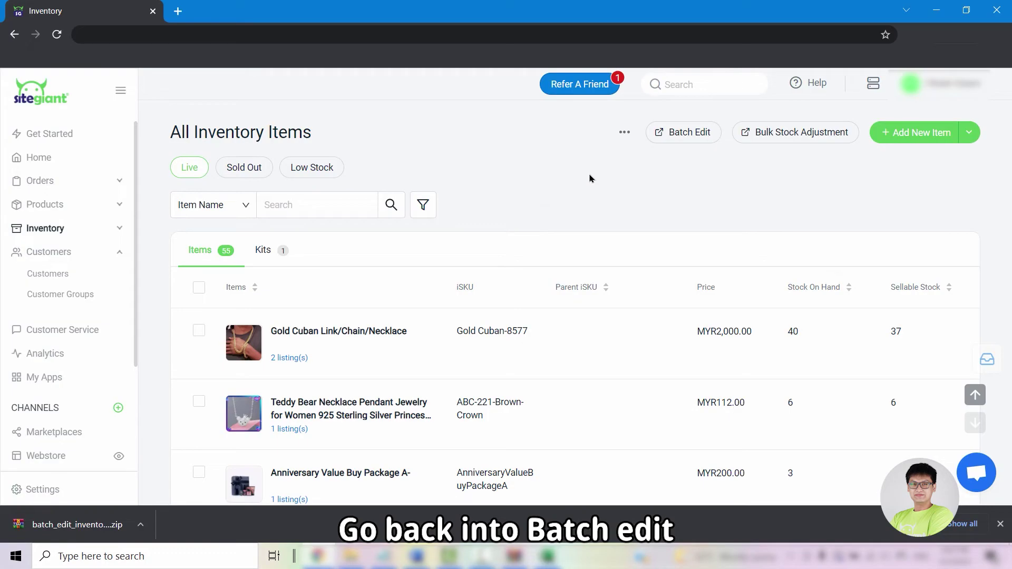
# Upload the edited inventory xlsx in Batch Edit and import all 4 rows
pyautogui.click(677, 138)
pyautogui.click(191, 138)
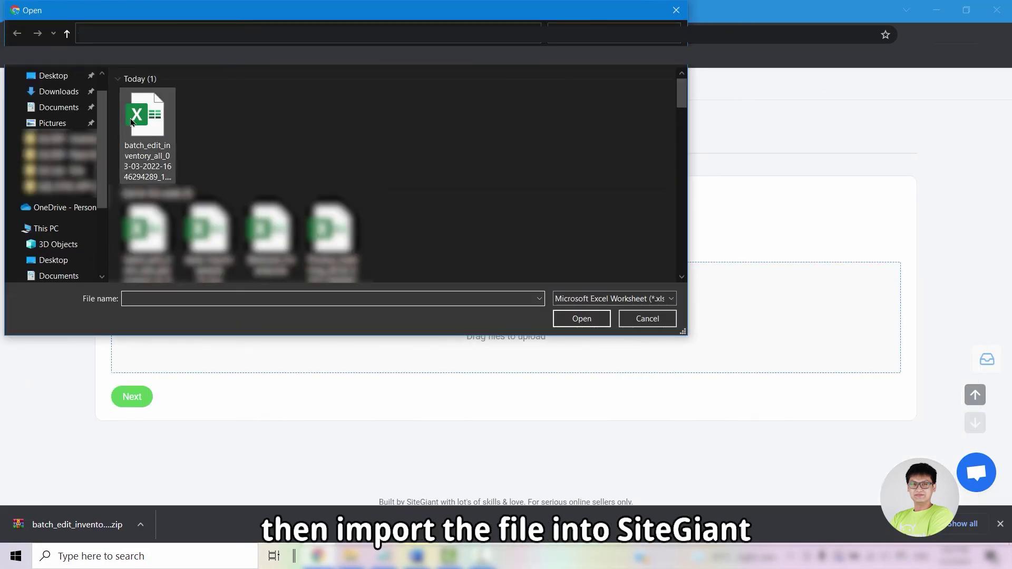
pyautogui.doubleClick(132, 123)
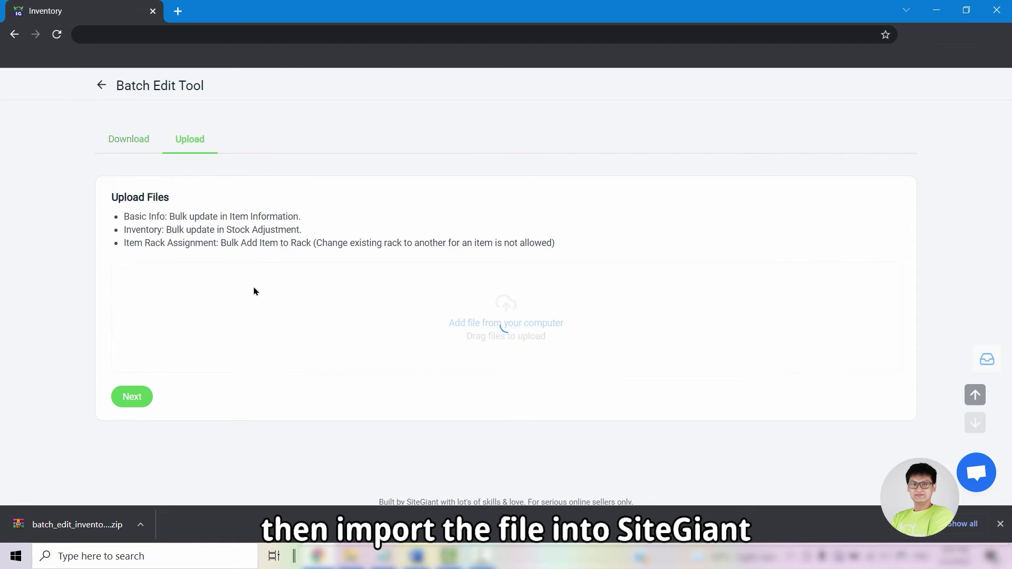
pyautogui.click(132, 324)
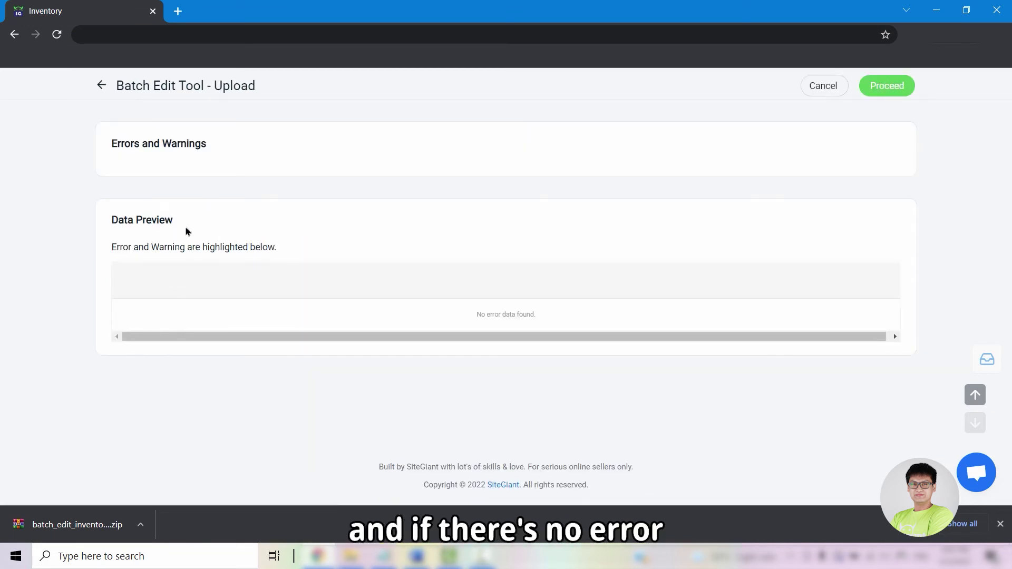
pyautogui.click(906, 92)
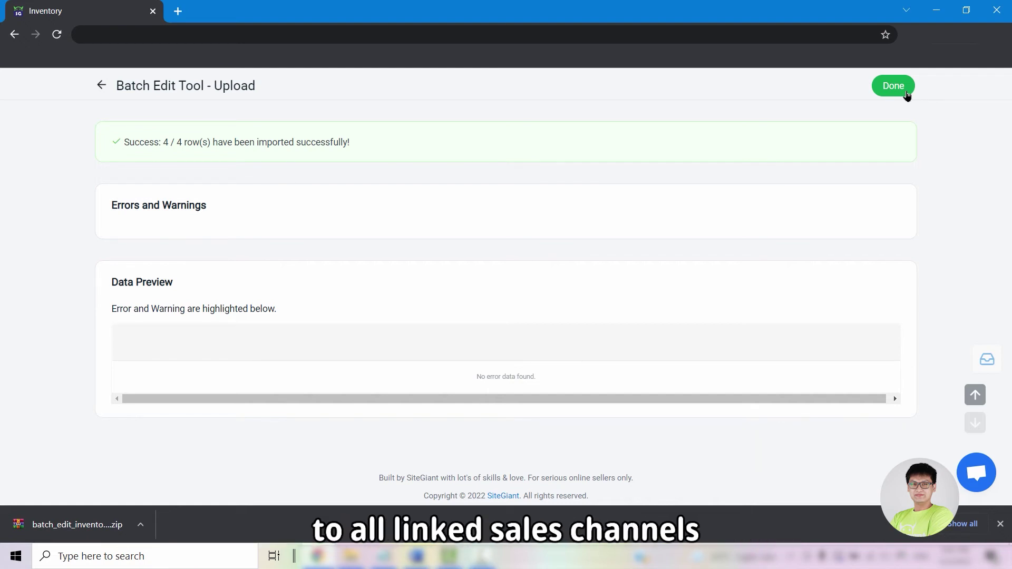
# Finish the Batch Edit upload to return to the All Inventory Items list of 57 items
pyautogui.click(894, 86)
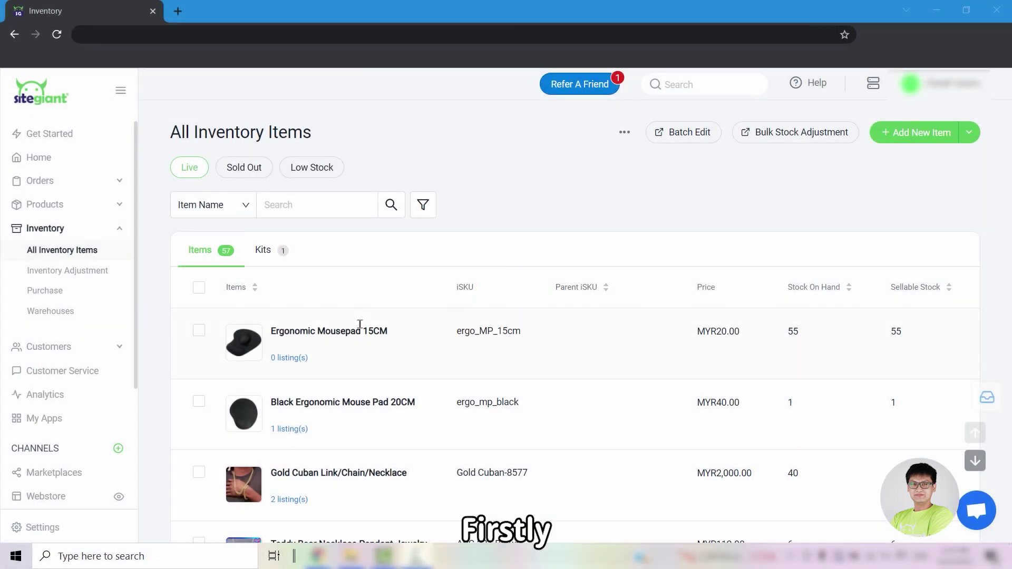
# Set the Ergonomic Mousepad 15CM's reserved stock to 10 and save, leaving 45 sellable
pyautogui.click(361, 335)
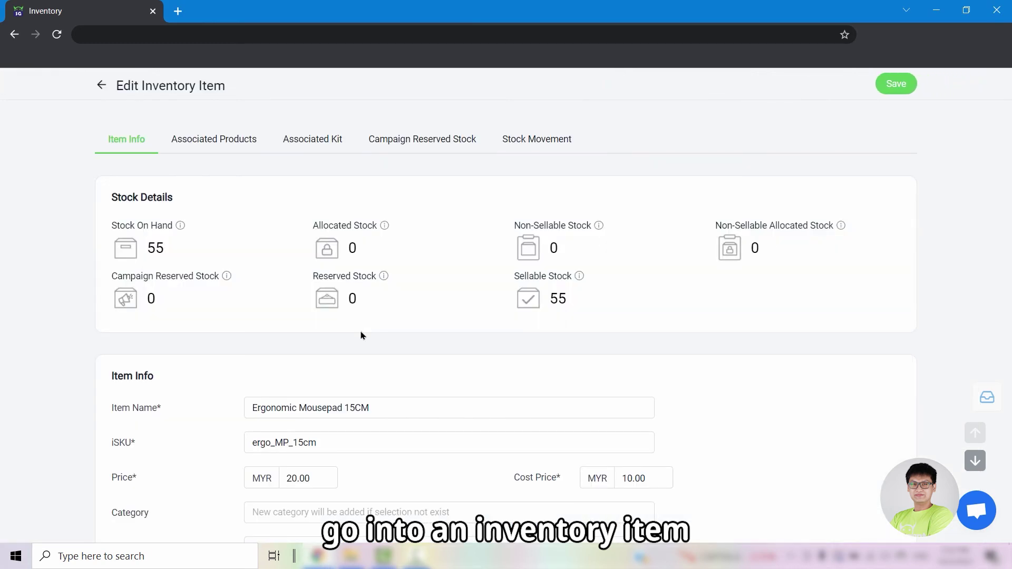
pyautogui.scroll(-6, 423, 256)
pyautogui.scroll(-6, 423, 256)
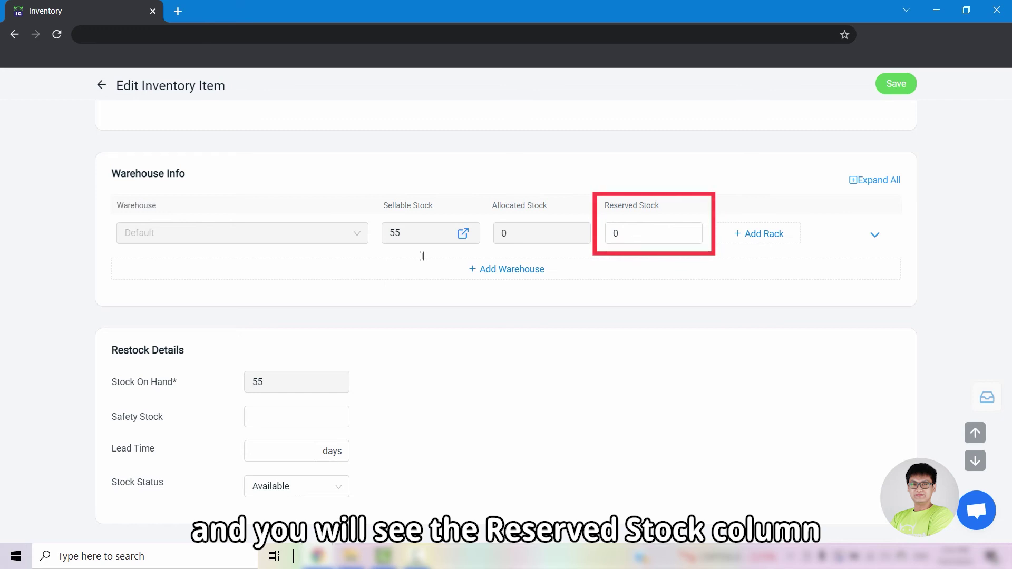
pyautogui.click(654, 233)
pyautogui.write('10')
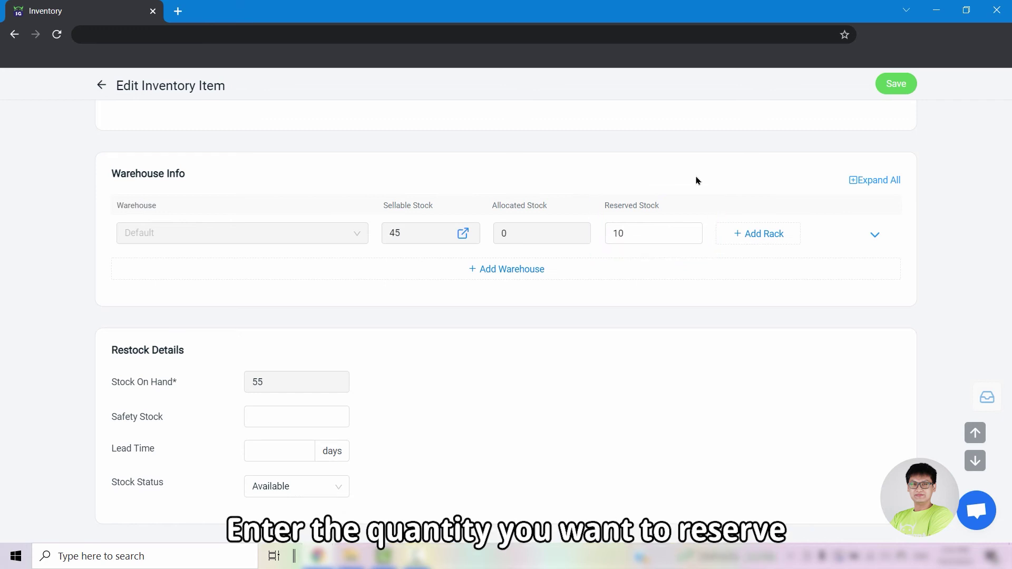
pyautogui.click(893, 85)
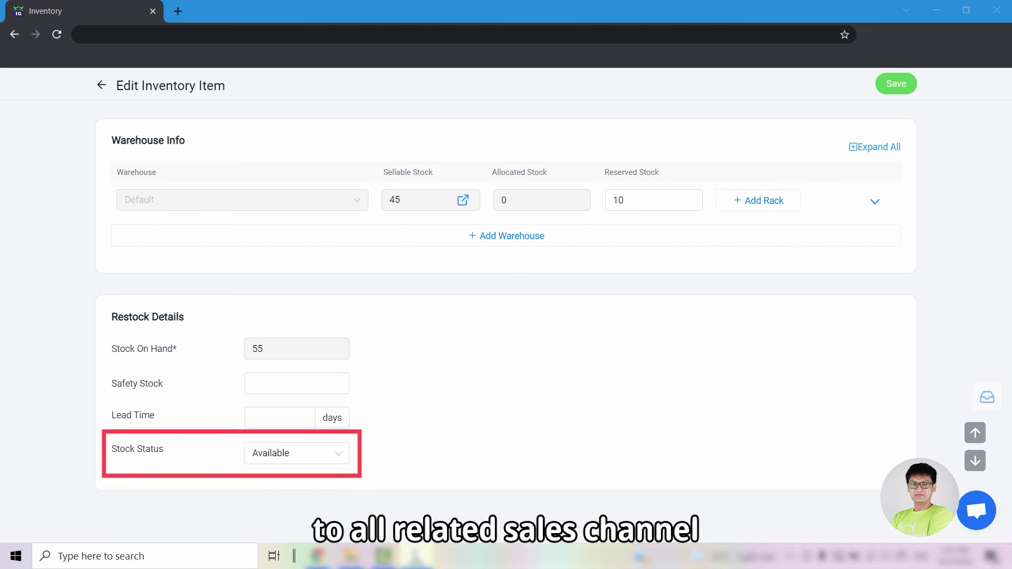
# Try Out of Stock as the mousepad's stock status, then set it back to Available
pyautogui.click(332, 468)
pyautogui.click(310, 498)
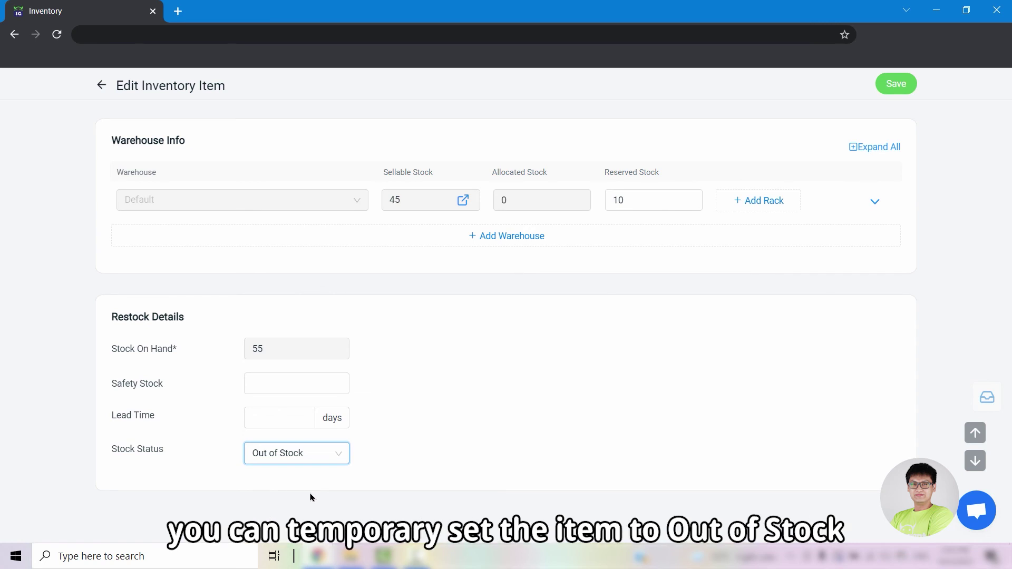
pyautogui.scroll(-1, 310, 497)
pyautogui.click(309, 389)
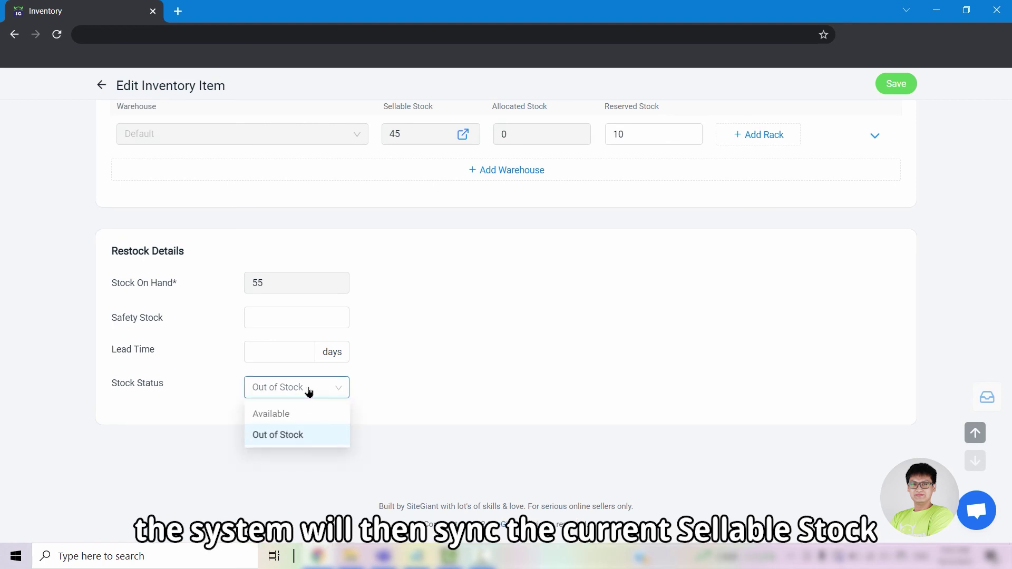
pyautogui.click(298, 418)
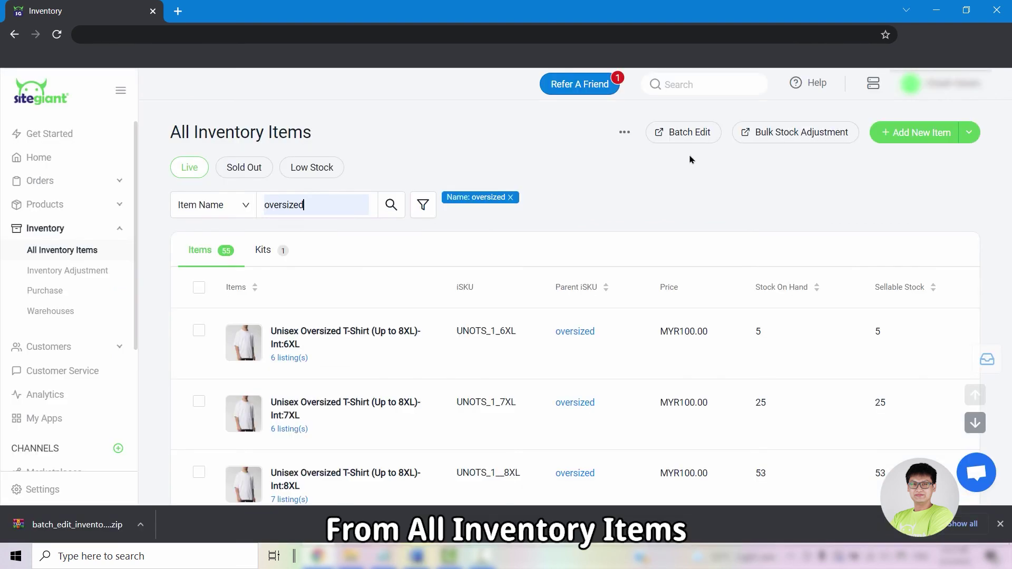
# Review the 6 Webstore, Lazada and Shopee listings linked to the 6XL T-shirt
pyautogui.click(290, 359)
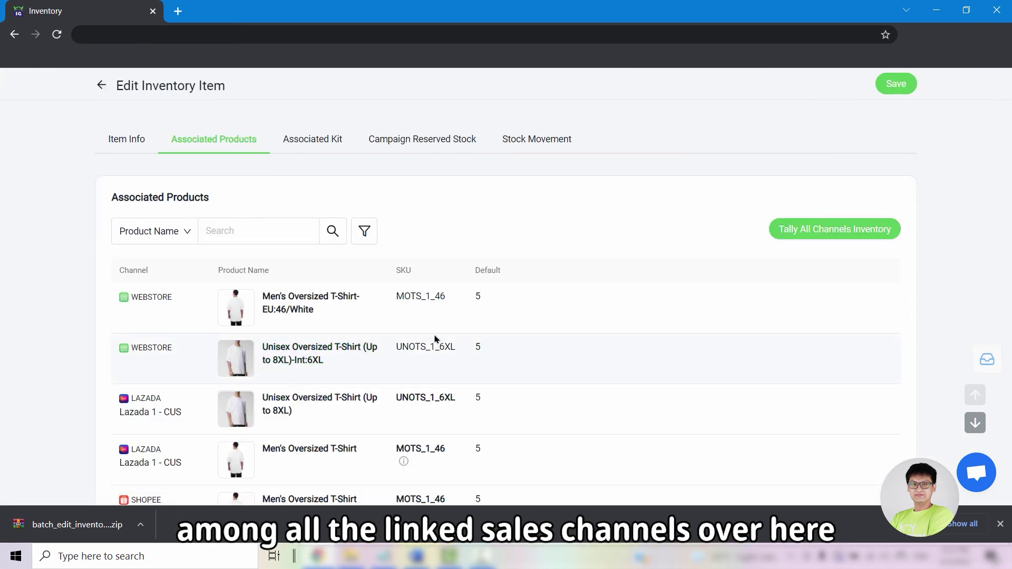
pyautogui.scroll(-3, 435, 339)
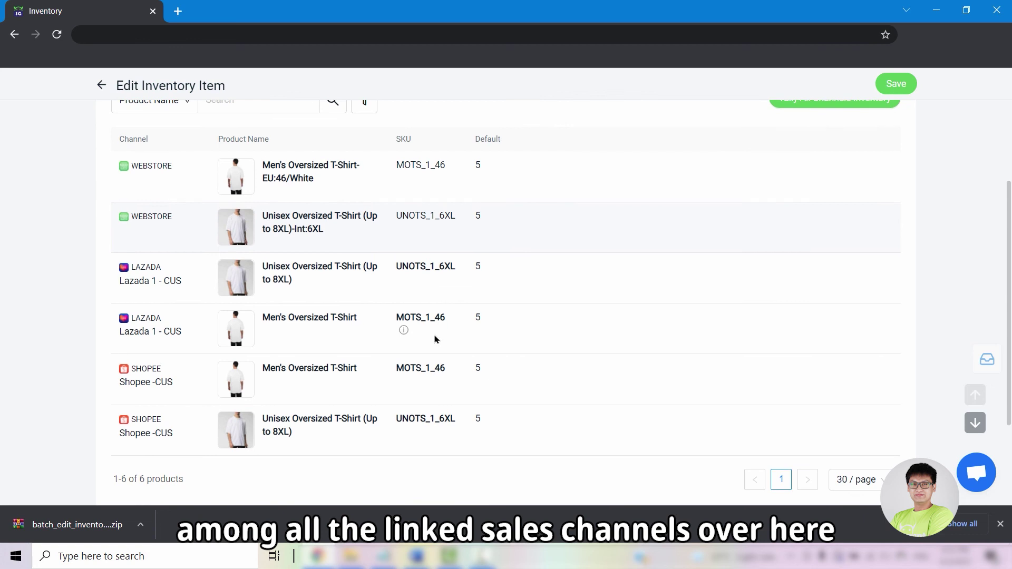
pyautogui.scroll(3, 527, 295)
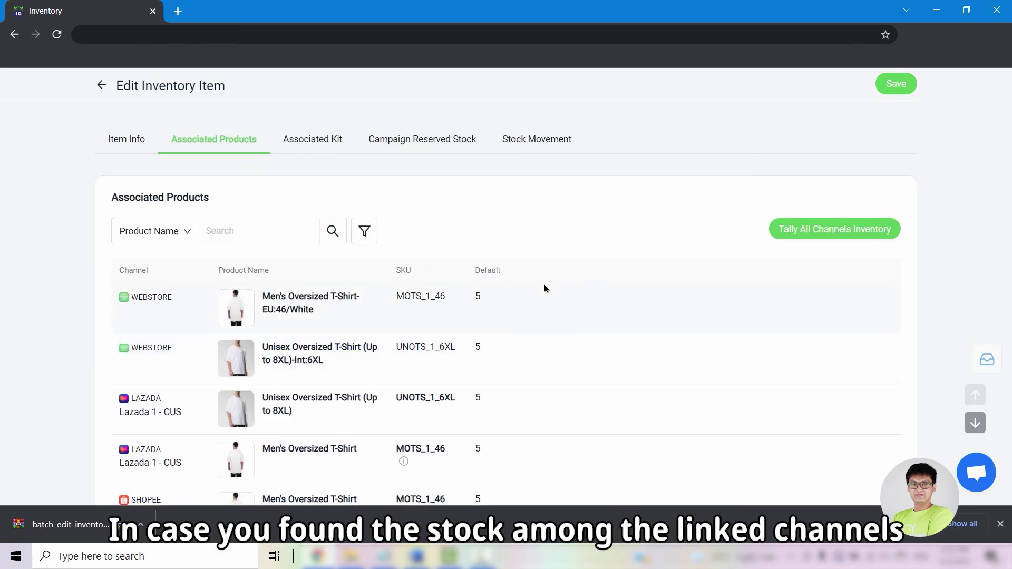